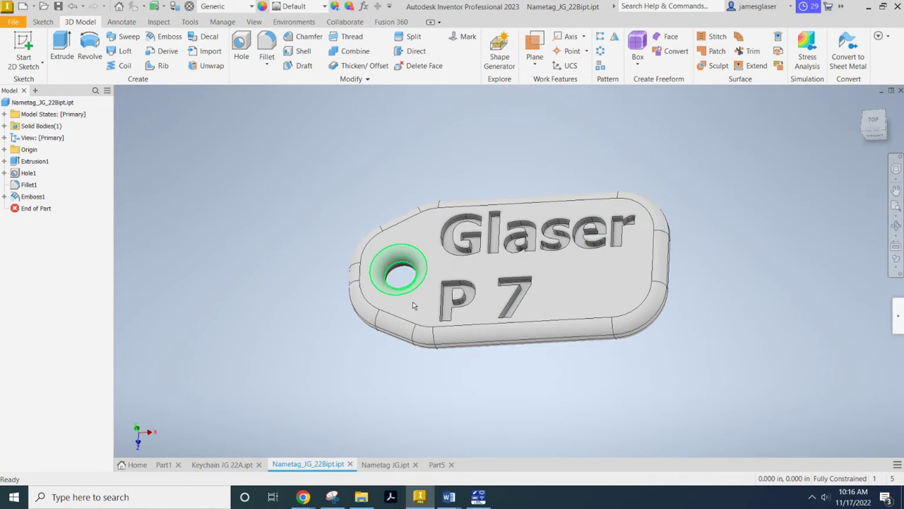
Step: Orbit and pan to the nametag's plain back, view it flat via the ViewCube, and start a 2D sketch
middle_click_drag(413, 301, 669, 384, "shift")
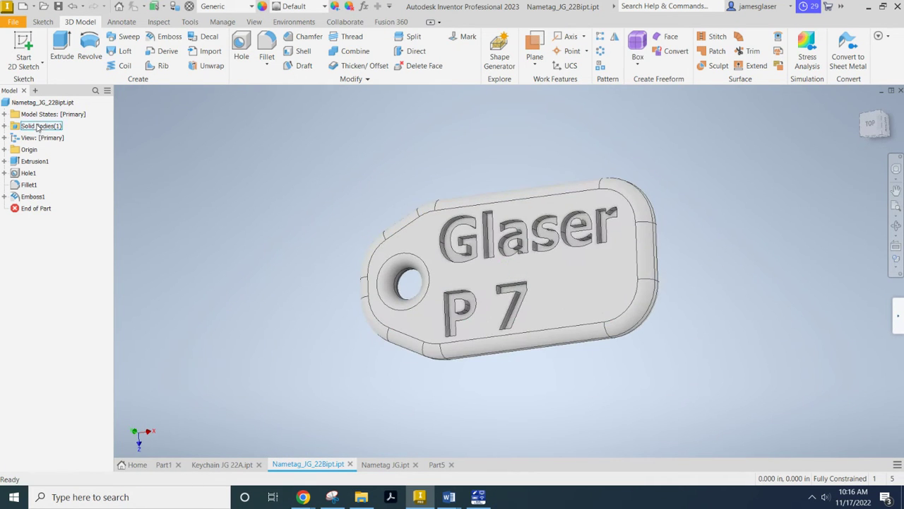
middle_click_drag(302, 313, 299, 257)
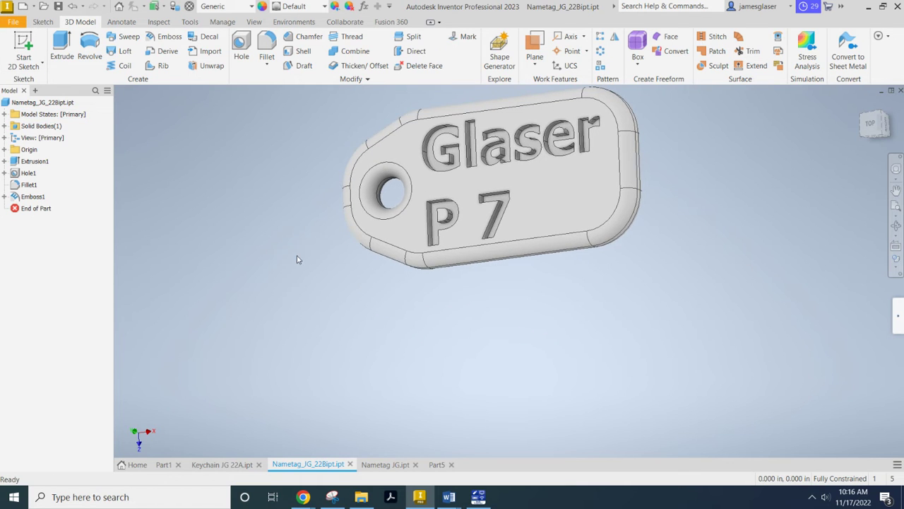
middle_click_drag(349, 337, 141, 139, "shift")
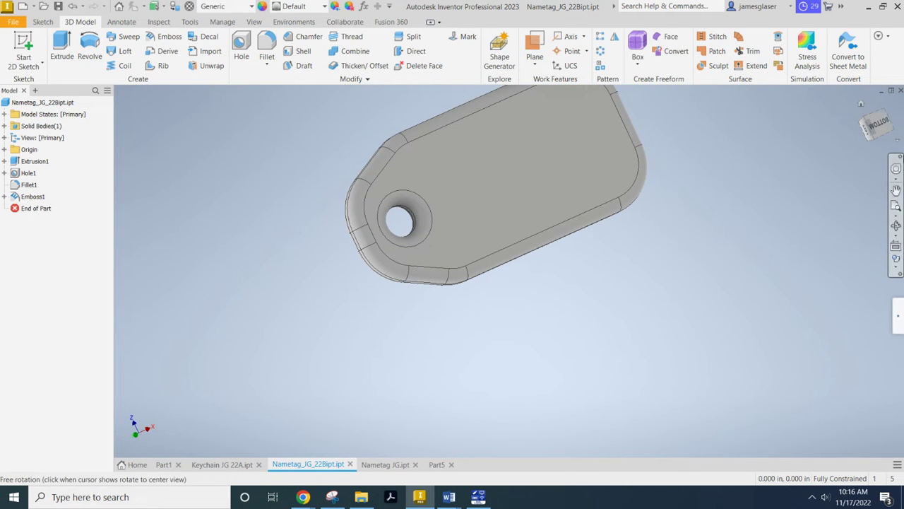
left_click(876, 125)
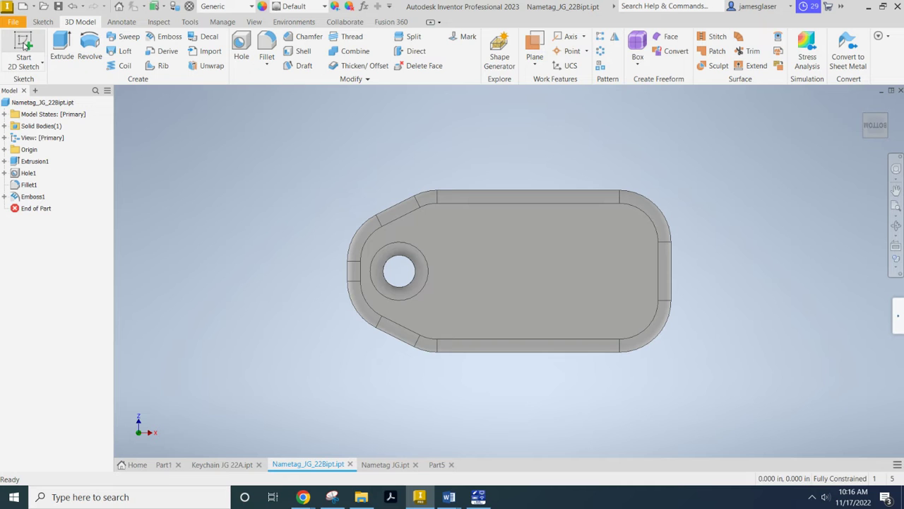
left_click(24, 46)
Step: Place Sketch4 on the tag's back face, centre it in view, and show the Tools ribbon
left_click(528, 263)
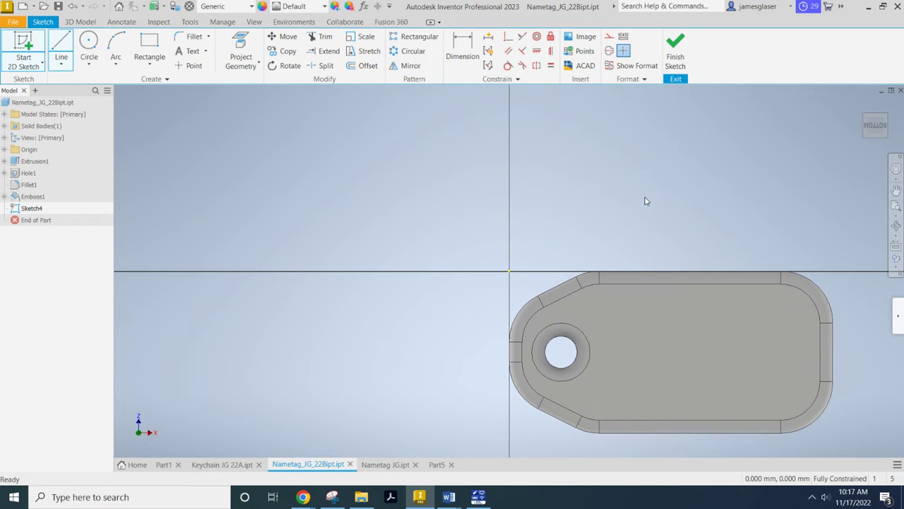
mouse_move(645, 201)
middle_mouse_down()
mouse_move(404, 177)
mouse_move(413, 131)
middle_mouse_up()
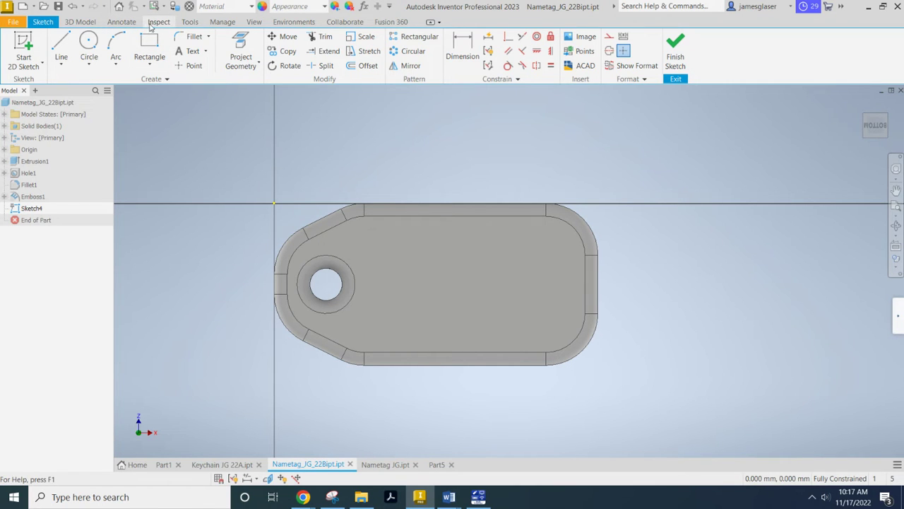
left_click(190, 22)
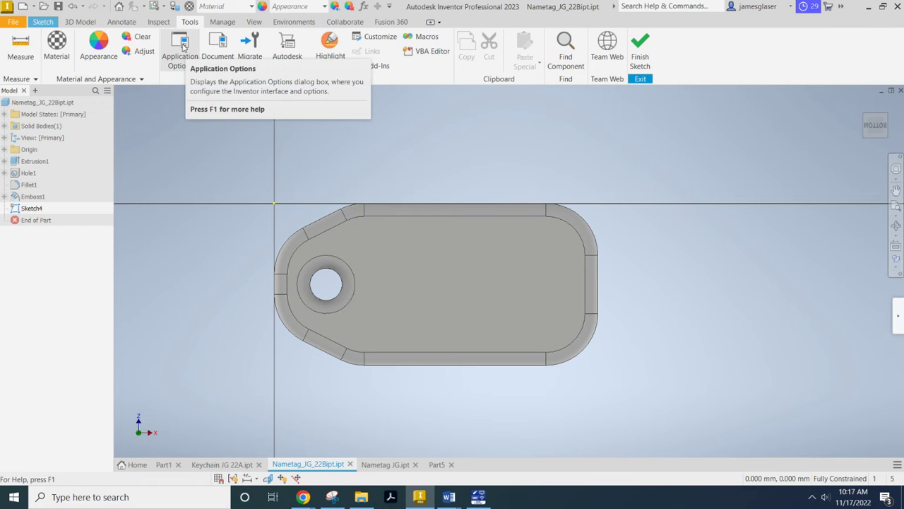
Step: Enable Grid lines on the Application Options Sketch page, apply, and close the dialog
left_click(183, 47)
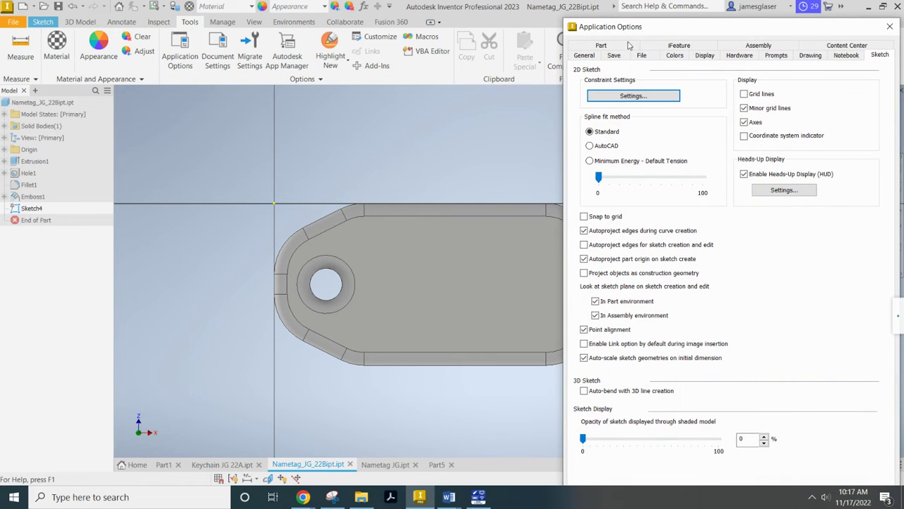
left_click_drag(724, 27, 434, 24)
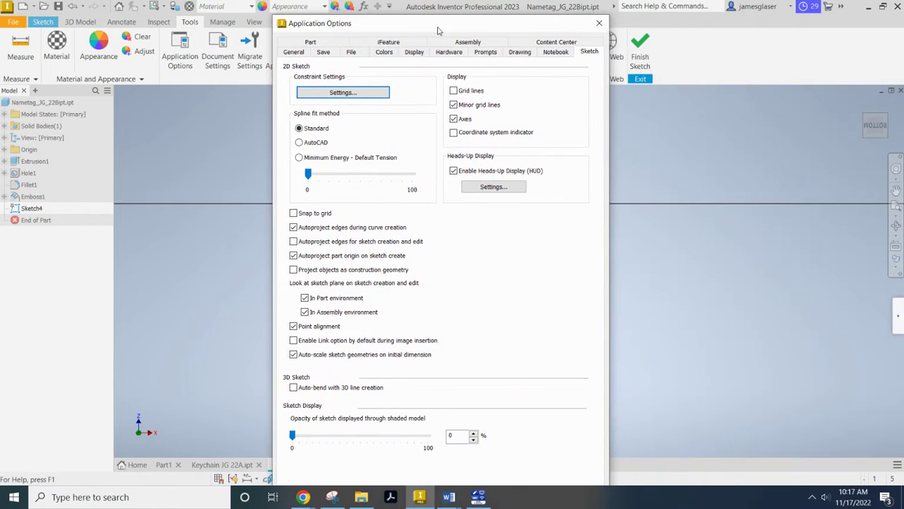
left_click(310, 43)
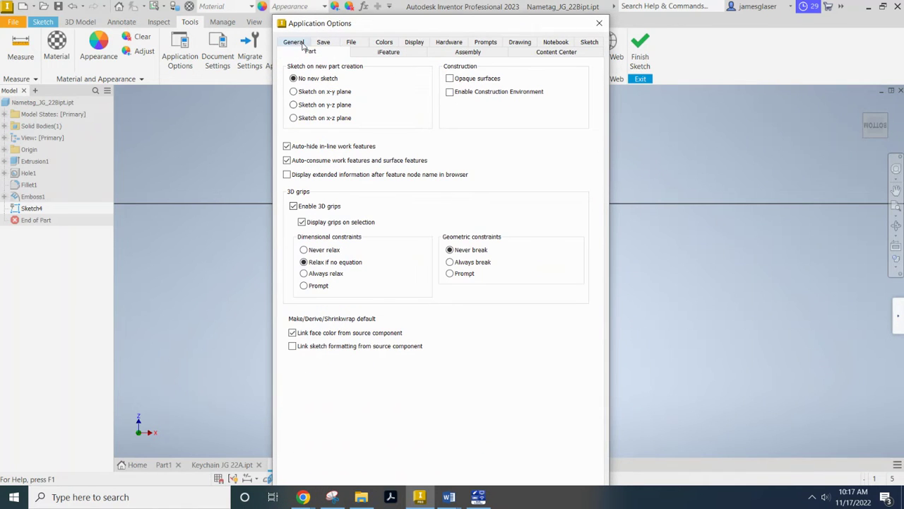
left_click(594, 47)
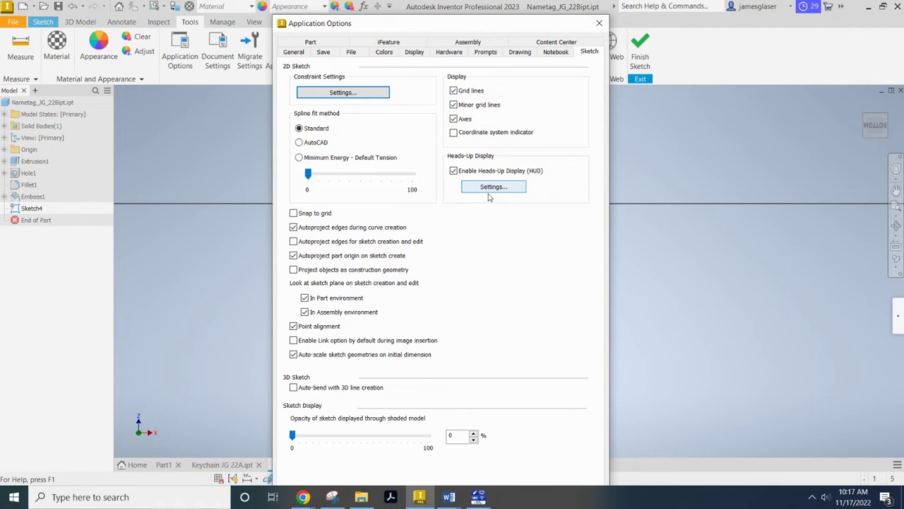
left_click_drag(478, 32, 372, 41)
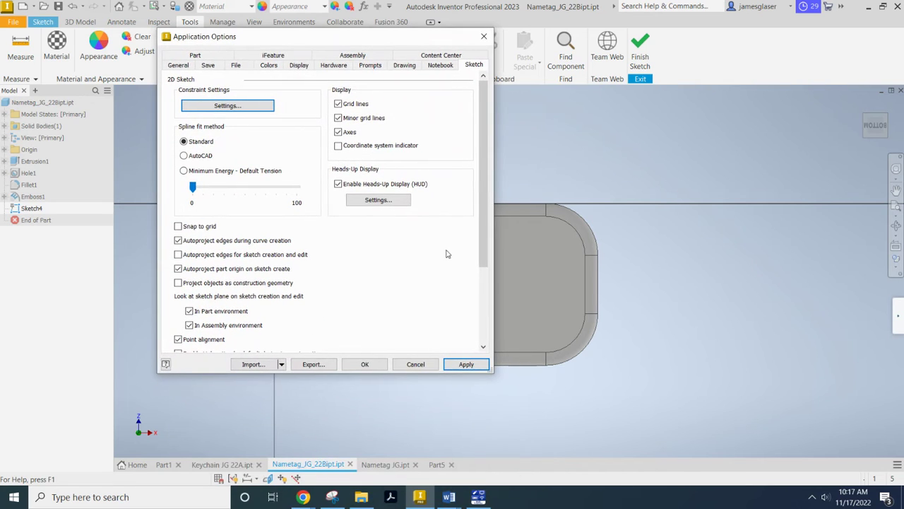
left_click(466, 366)
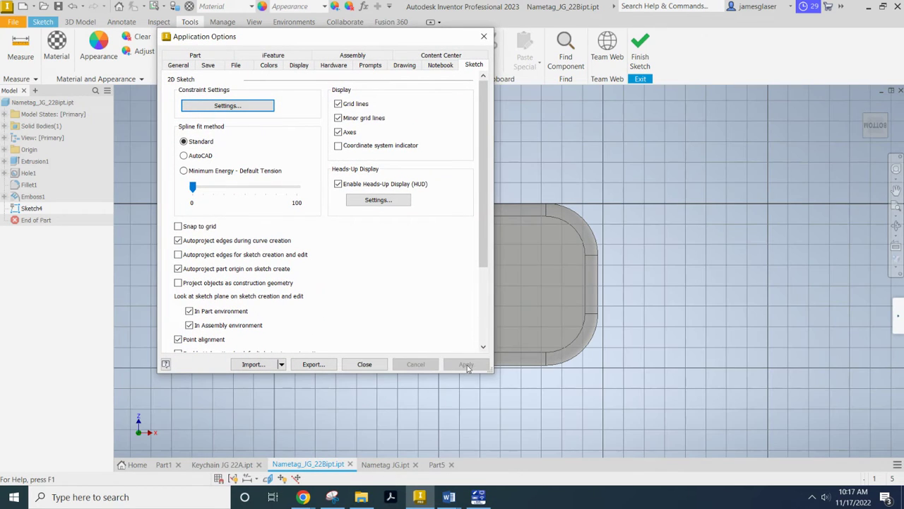
left_click(364, 365)
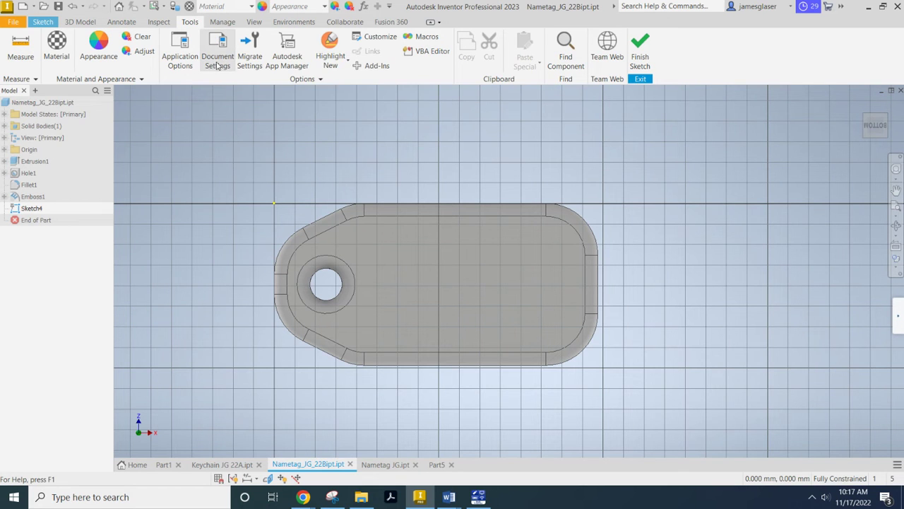
Step: In Document Settings' Sketch page, enter 4 mm snap spacing for X and Y
left_click(216, 45)
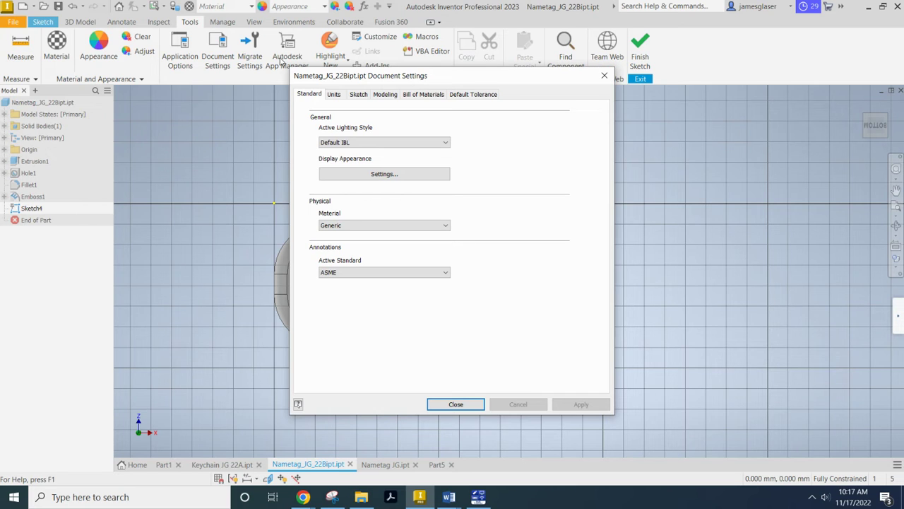
left_click(335, 95)
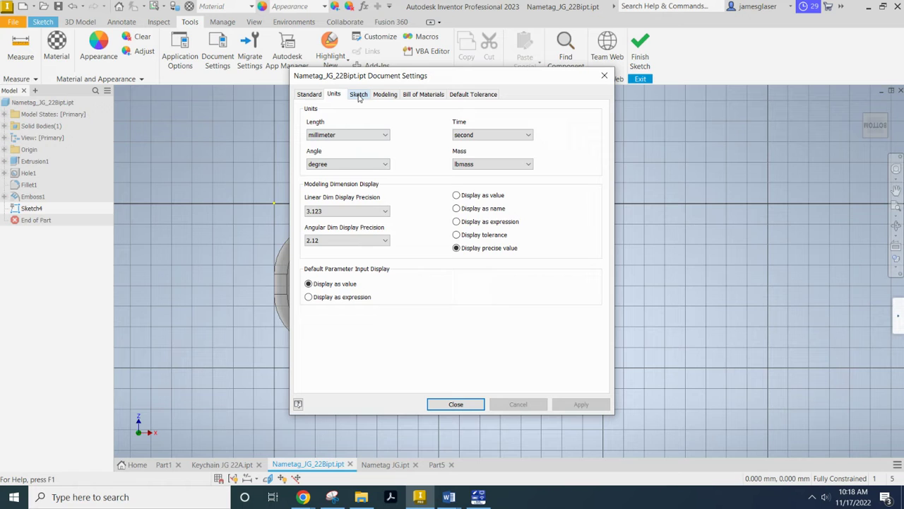
left_click(359, 95)
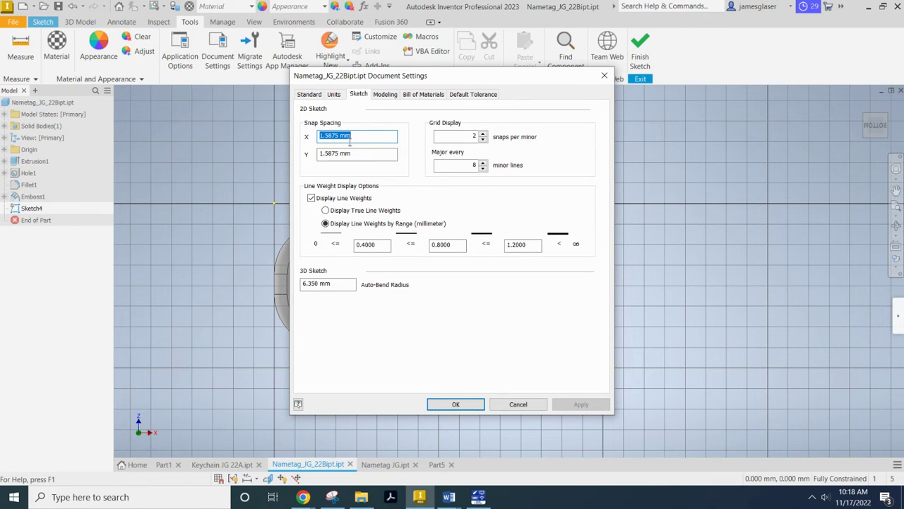
left_click_drag(363, 75, 579, 106)
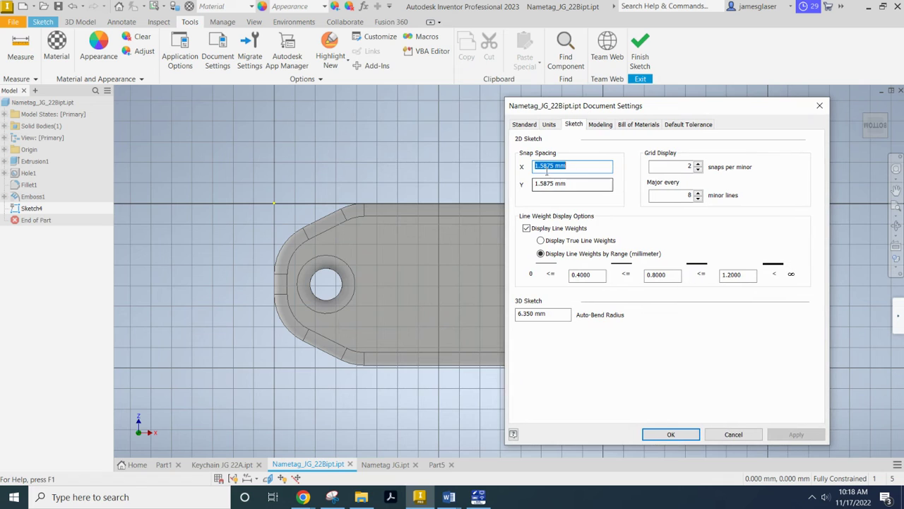
left_click(556, 165)
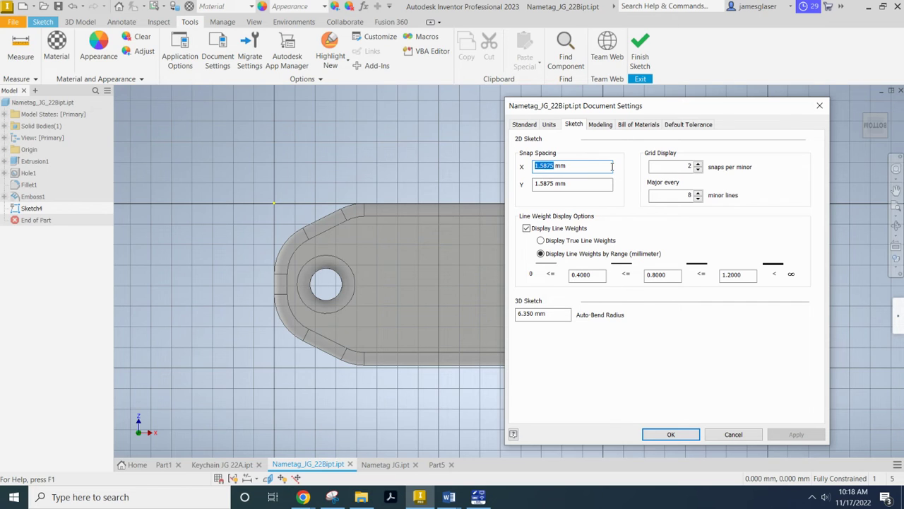
type("4")
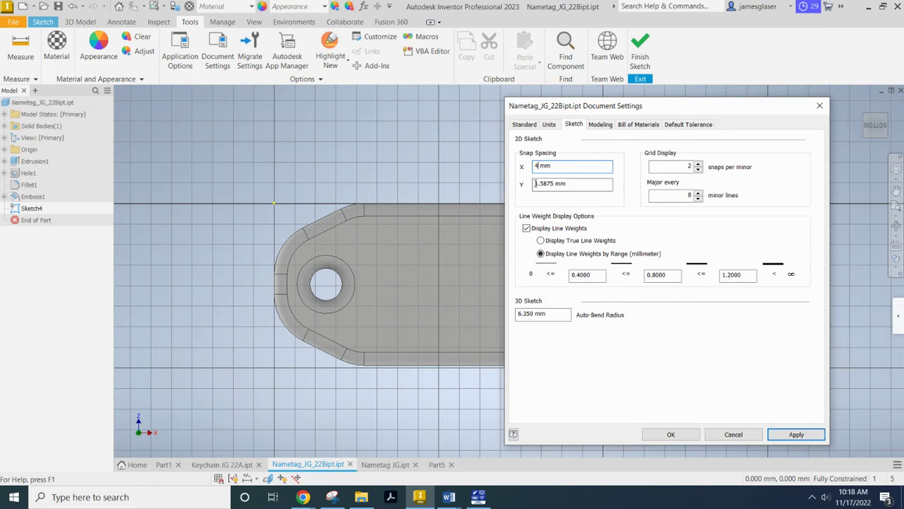
left_click_drag(535, 184, 554, 184)
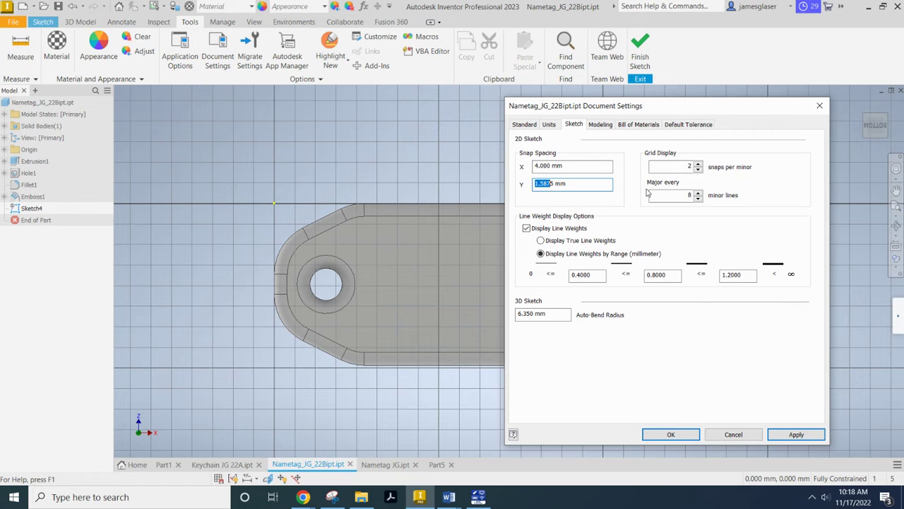
type("5")
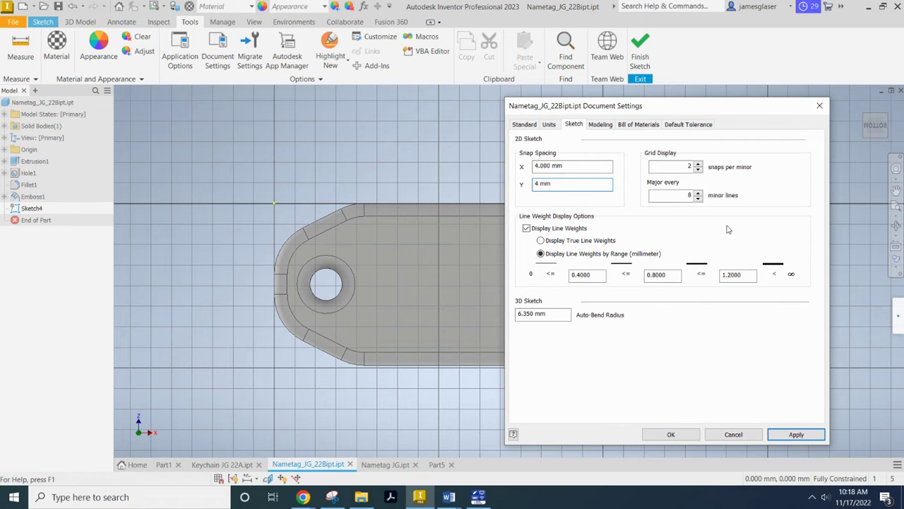
Step: Apply 4 mm, then change X and Y snap spacing to 5 mm, apply, and close Document Settings
left_click(812, 438)
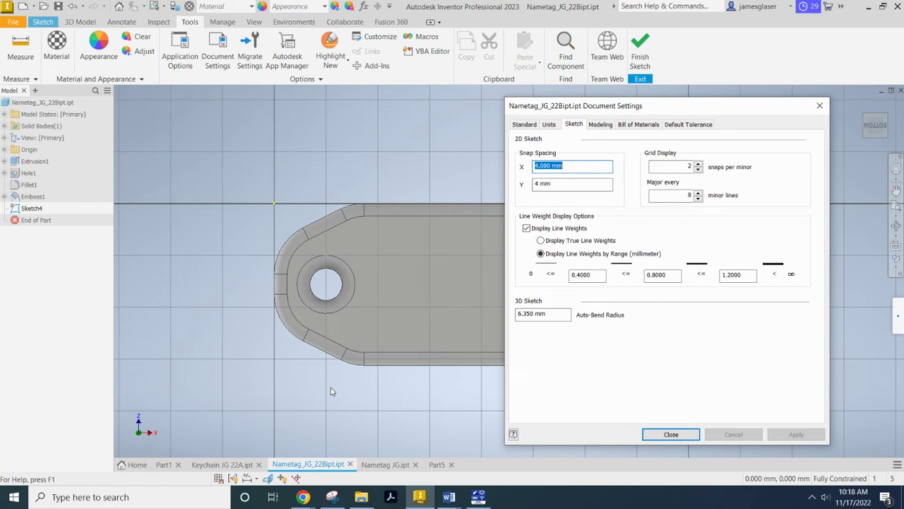
left_click(538, 166)
key("BackSpace")
type("5")
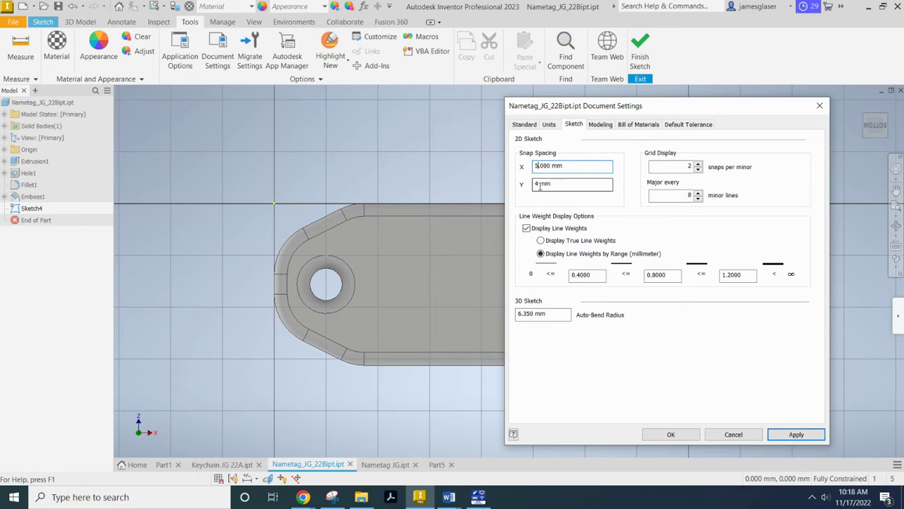
left_click(539, 185)
key("BackSpace")
type("5")
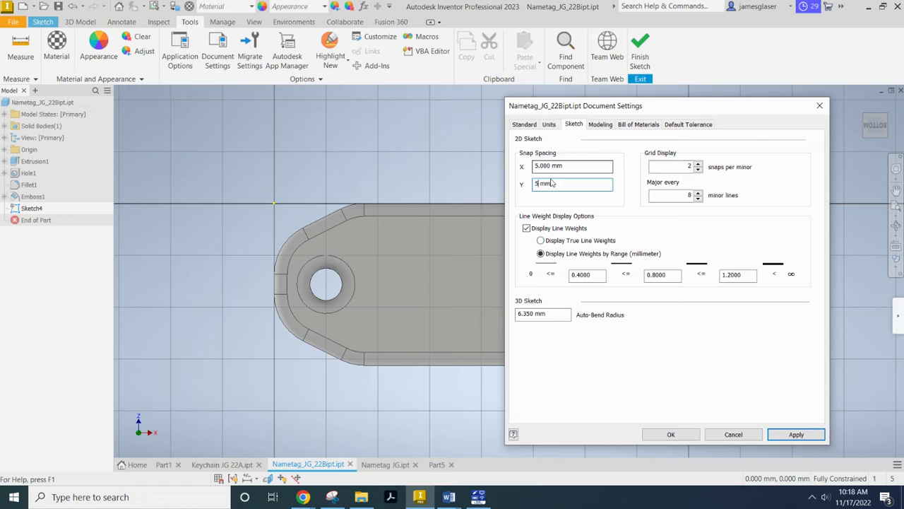
left_click(793, 434)
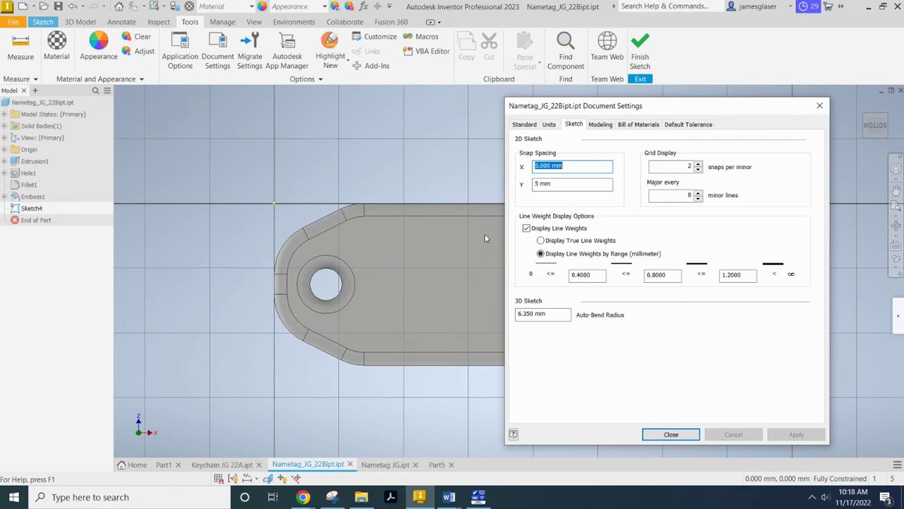
left_click(672, 431)
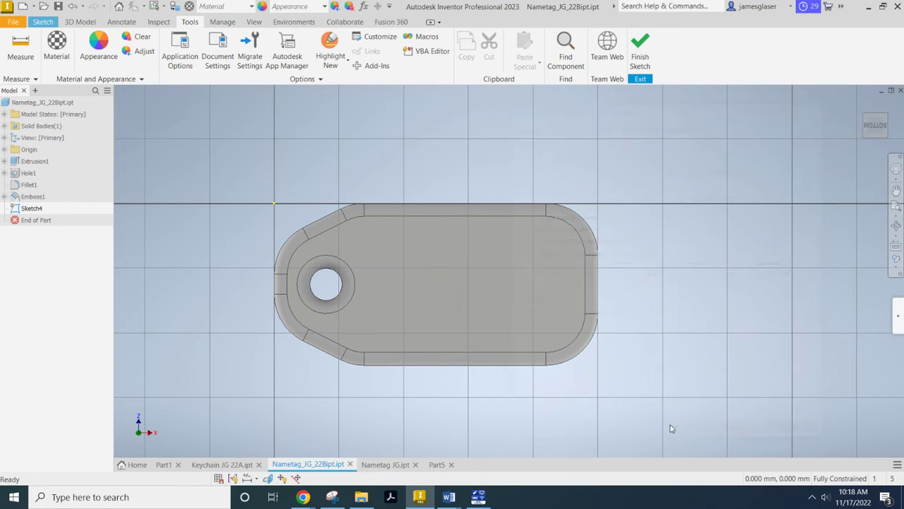
mouse_move(580, 226)
middle_mouse_down("shift")
mouse_move(591, 353)
mouse_move(619, 309)
mouse_move(615, 323)
middle_mouse_up("shift")
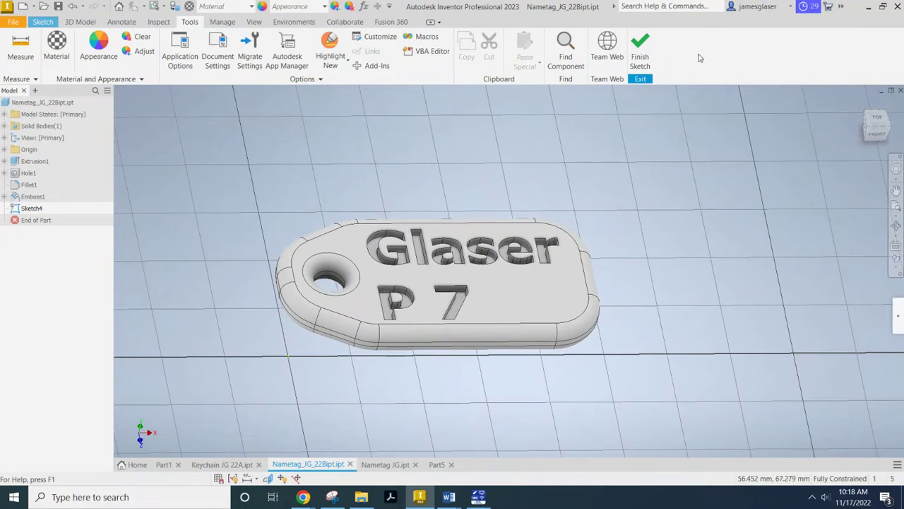
Step: Finish Sketch4 and start Sketch5 on the nametag's edge-on side plane with the Line tool
left_click(640, 53)
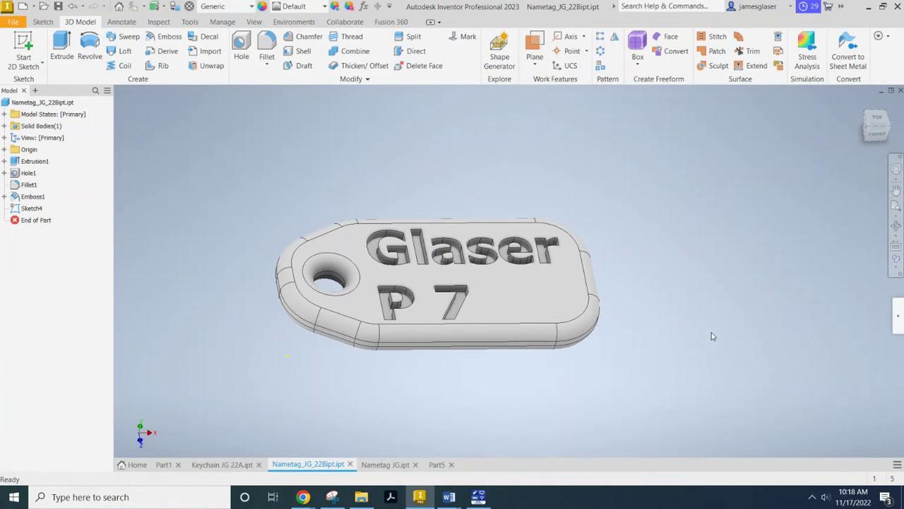
mouse_move(727, 322)
middle_mouse_down("shift")
mouse_move(634, 313)
mouse_move(260, 176)
middle_mouse_up("shift")
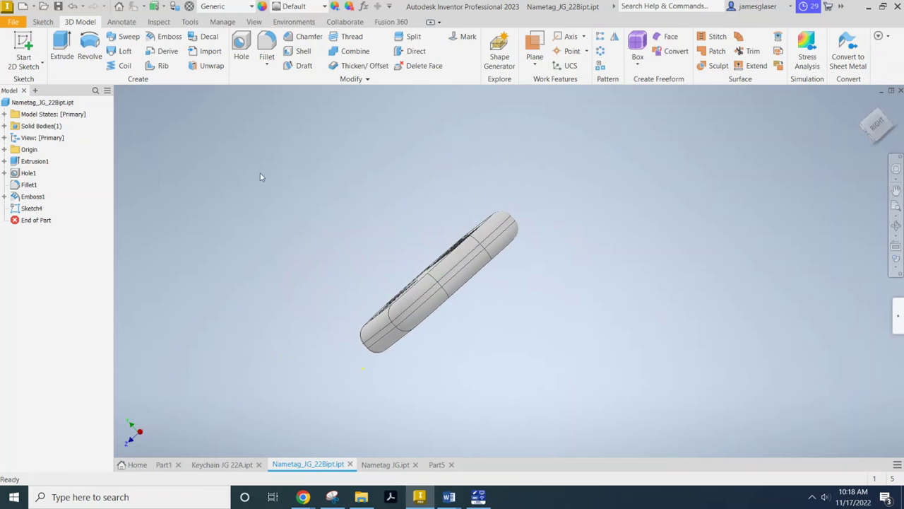
left_click(23, 49)
left_click(465, 263)
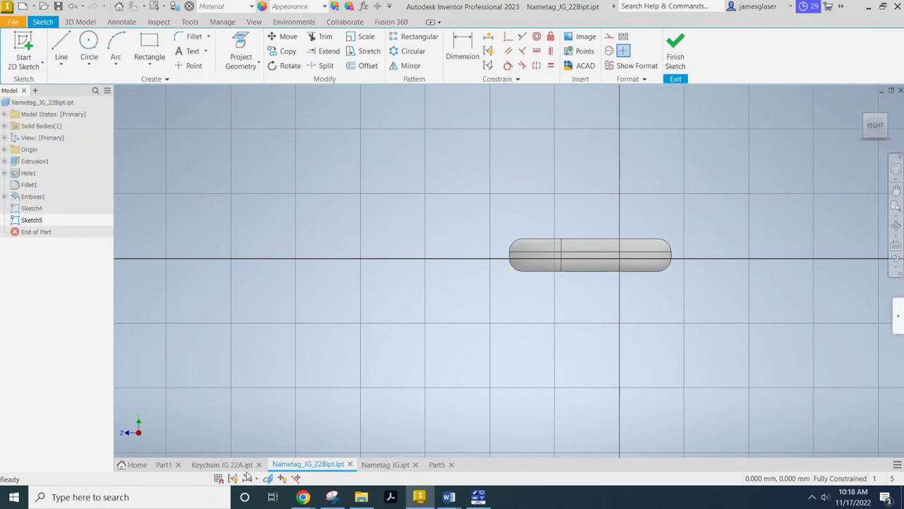
left_click(62, 46)
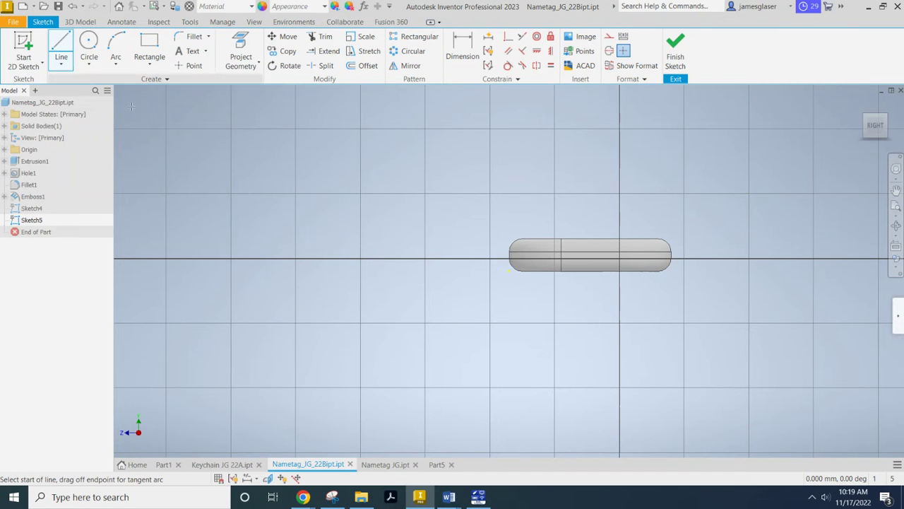
Step: Turn on Snap to Grid so line points snap in 5 mm steps
left_click(219, 478)
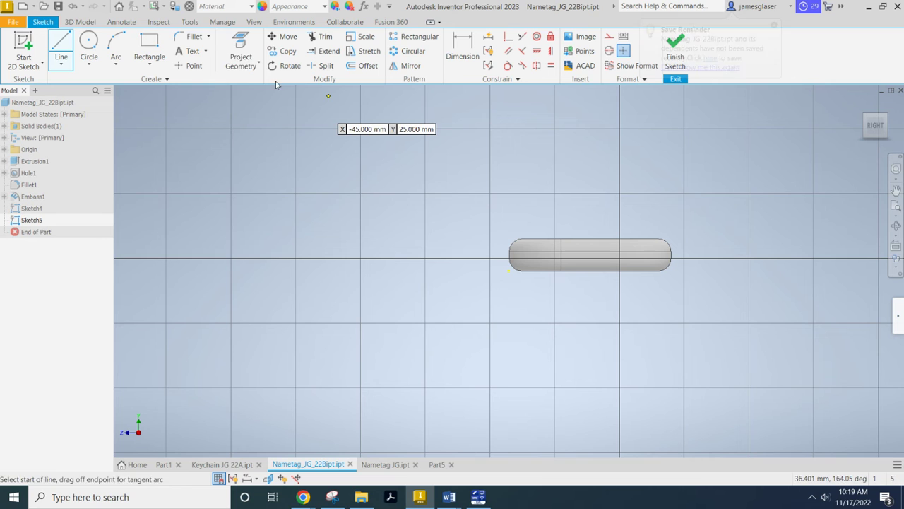
Step: Set 4 snaps per minor grid line and a major line every 12 minor lines, then apply and close
left_click(190, 22)
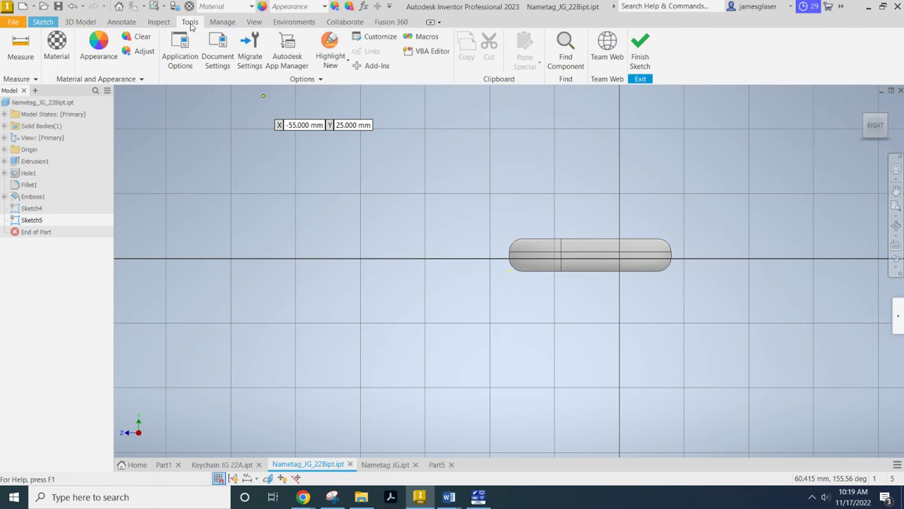
left_click(222, 42)
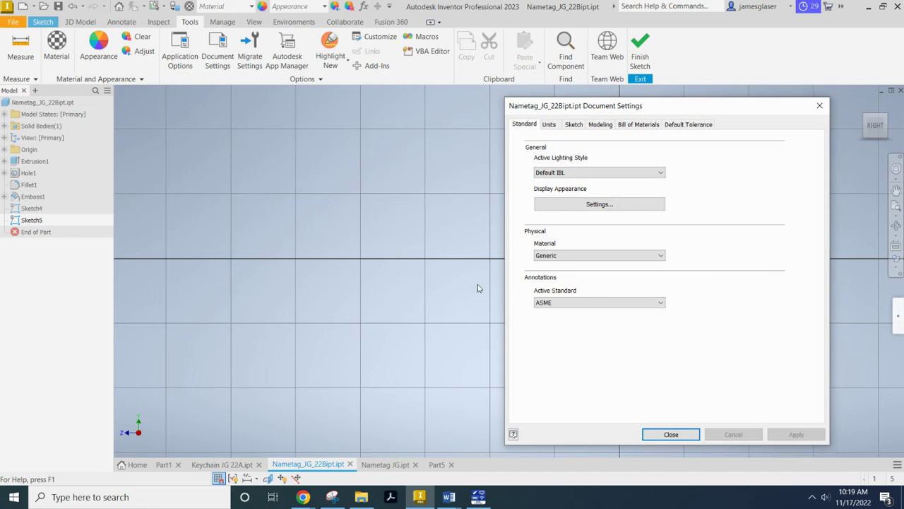
left_click(573, 123)
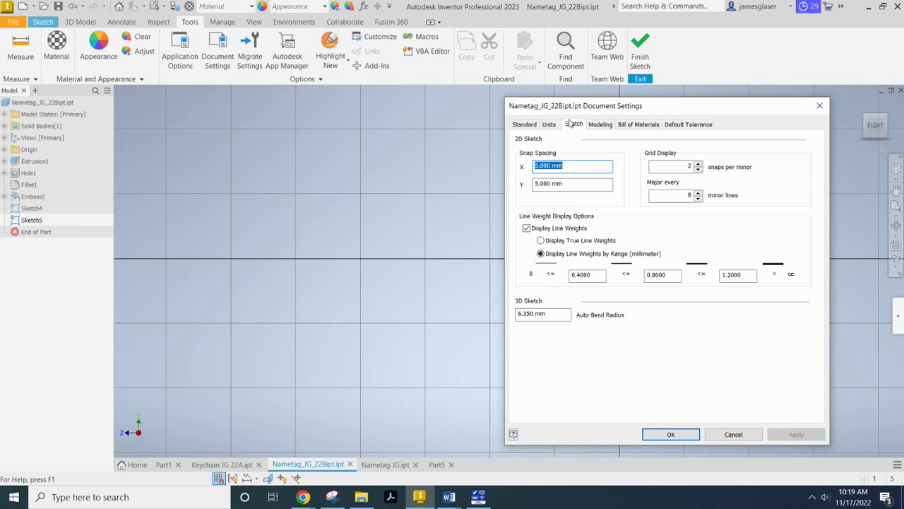
left_click(698, 164)
left_click(699, 164)
left_click(699, 197)
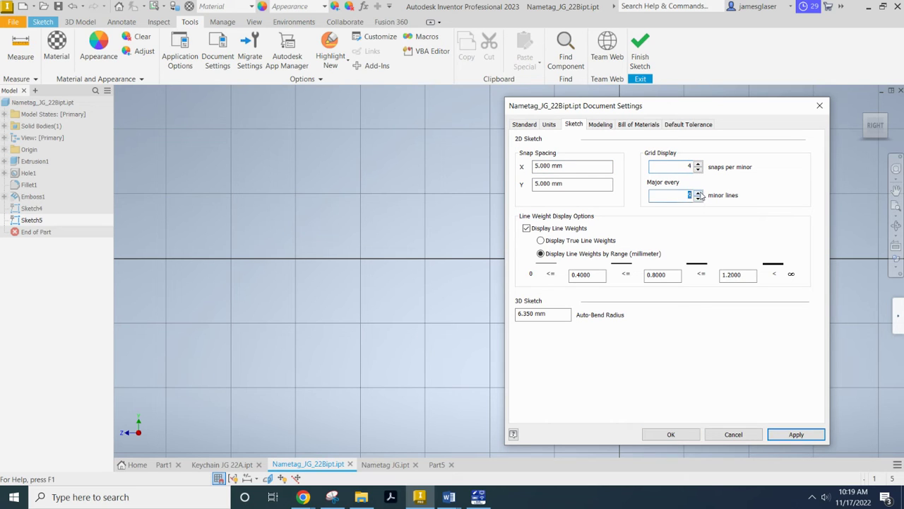
left_click(698, 198)
left_click(796, 433)
left_click(671, 434)
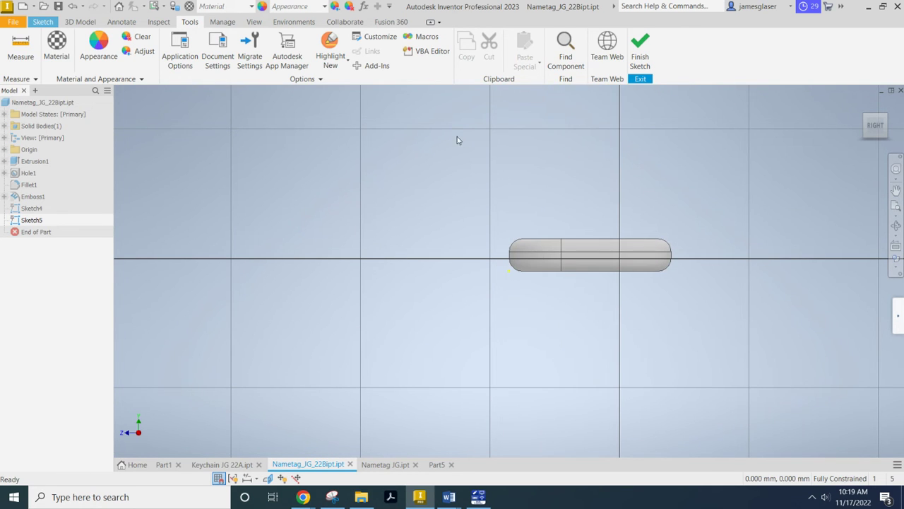
Step: Activate the Line tool in Sketch5 and orbit to see the nametag in 3D
left_click(43, 22)
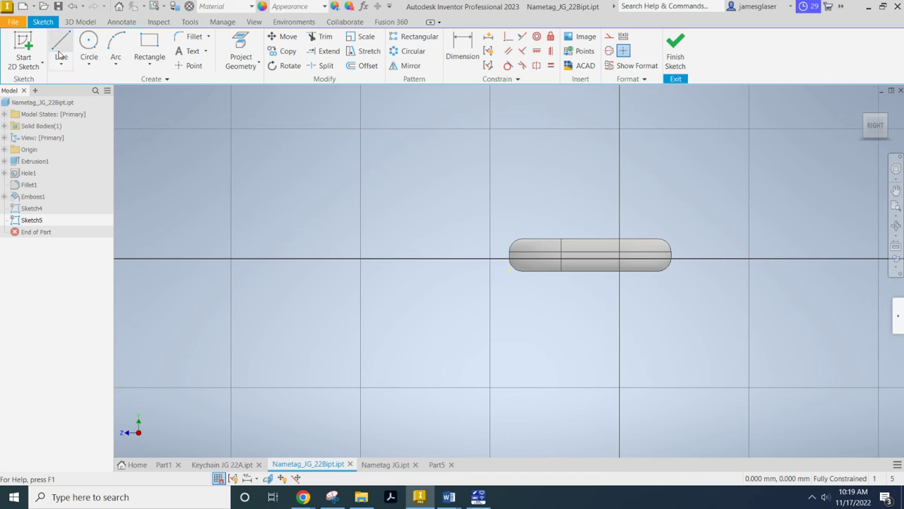
left_click(61, 54)
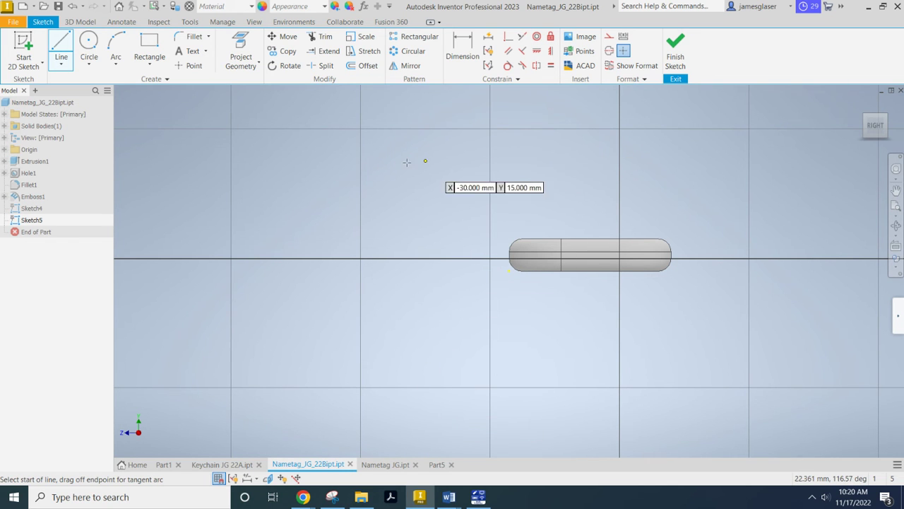
mouse_move(407, 162)
middle_mouse_down("shift")
mouse_move(405, 200)
mouse_move(492, 210)
mouse_move(422, 242)
mouse_move(422, 255)
middle_mouse_up("shift")
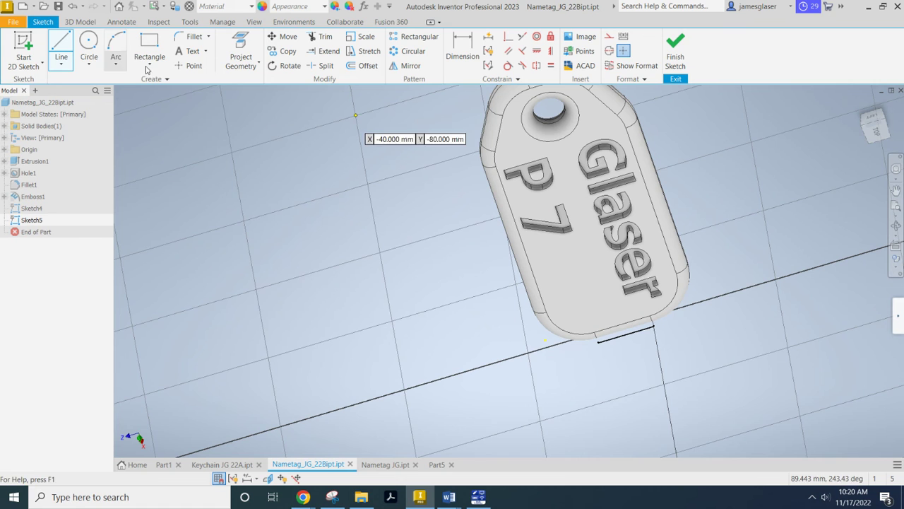
Step: Use the ViewCube's Top and then Right views to face the side sketch plane squarely
left_click(878, 131)
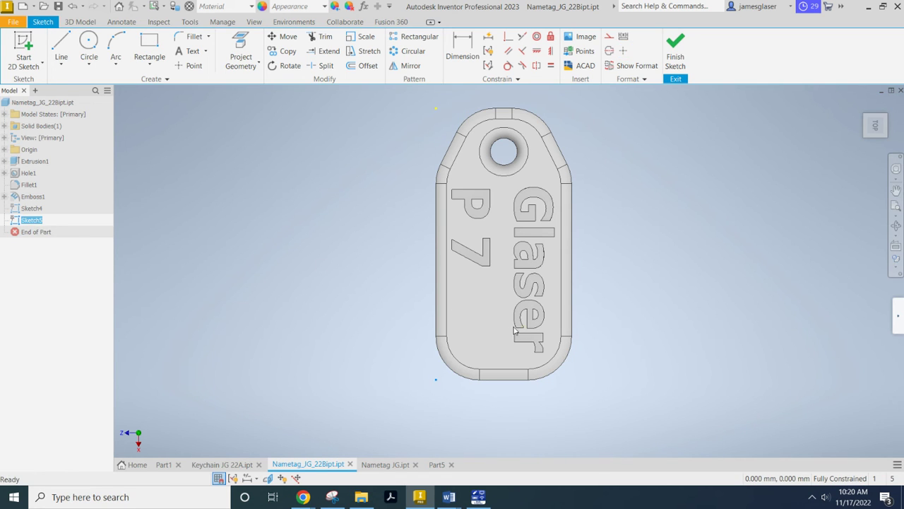
left_click(876, 144)
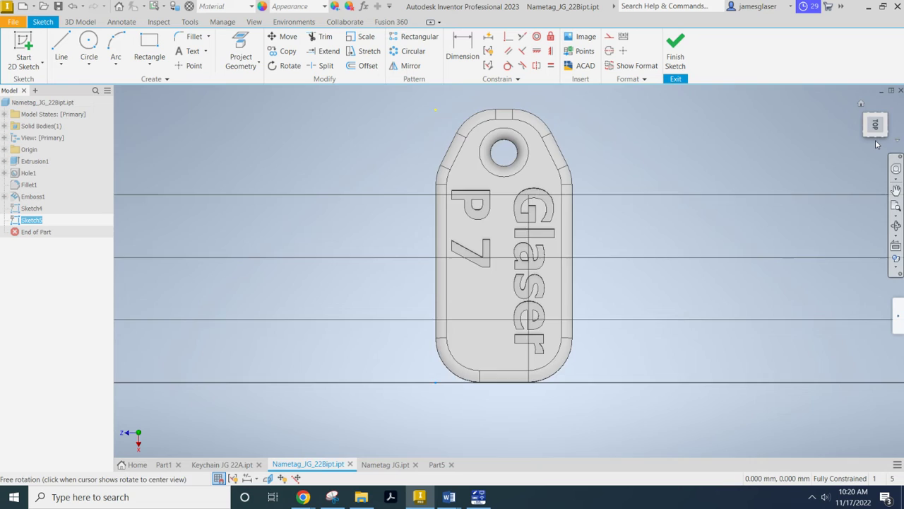
Step: Draw a seven-sided closed line profile around the nametag's edge, with a 15 mm left side and a 25 mm right side
left_click(62, 45)
left_click(279, 274)
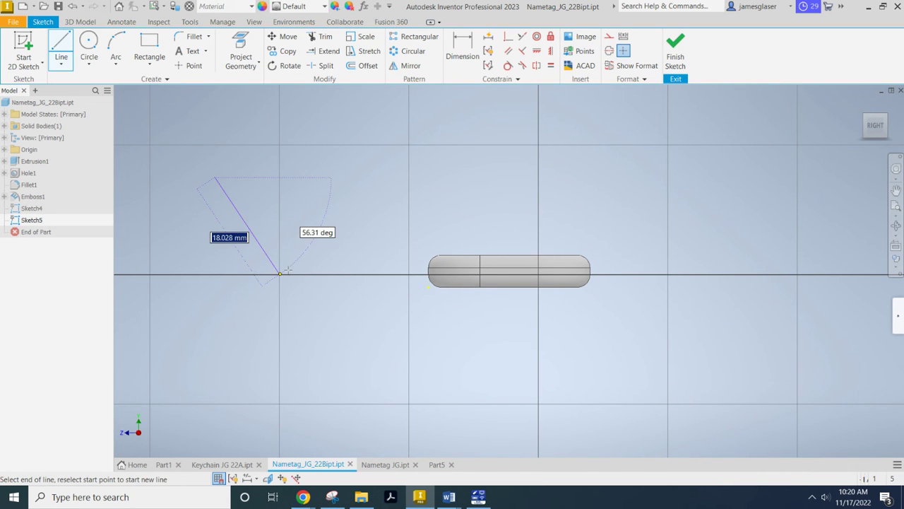
left_click(281, 273)
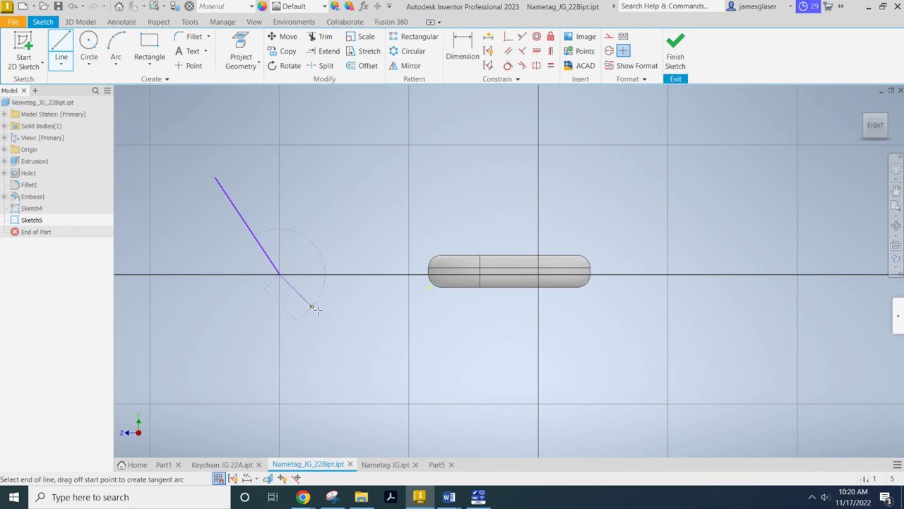
left_click(280, 371)
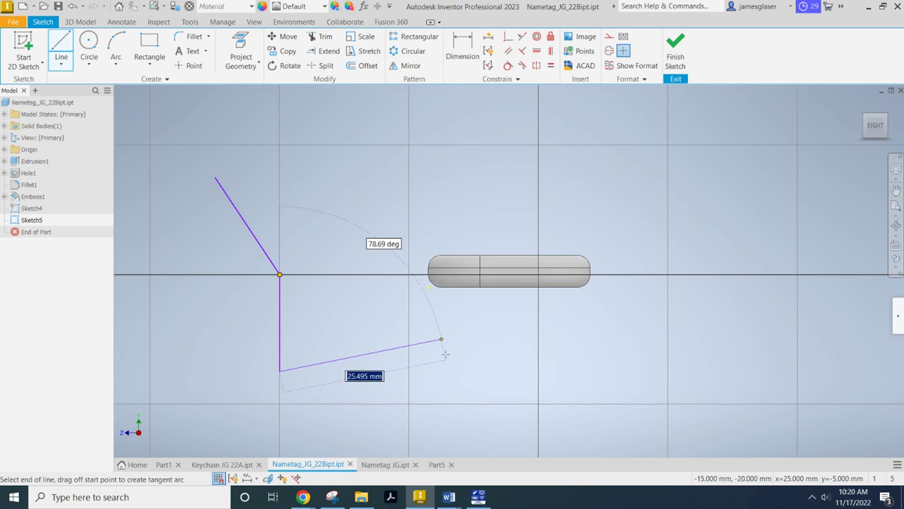
left_click(665, 357)
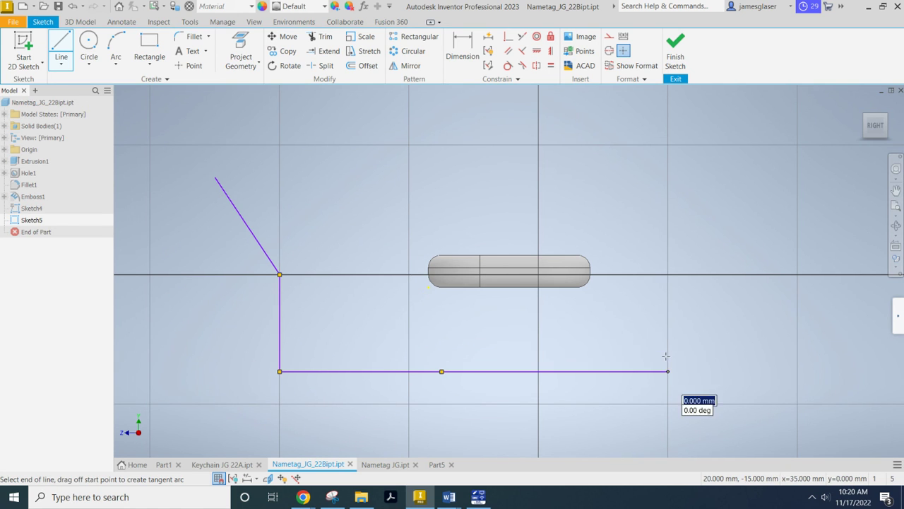
left_click(668, 208)
left_click(504, 209)
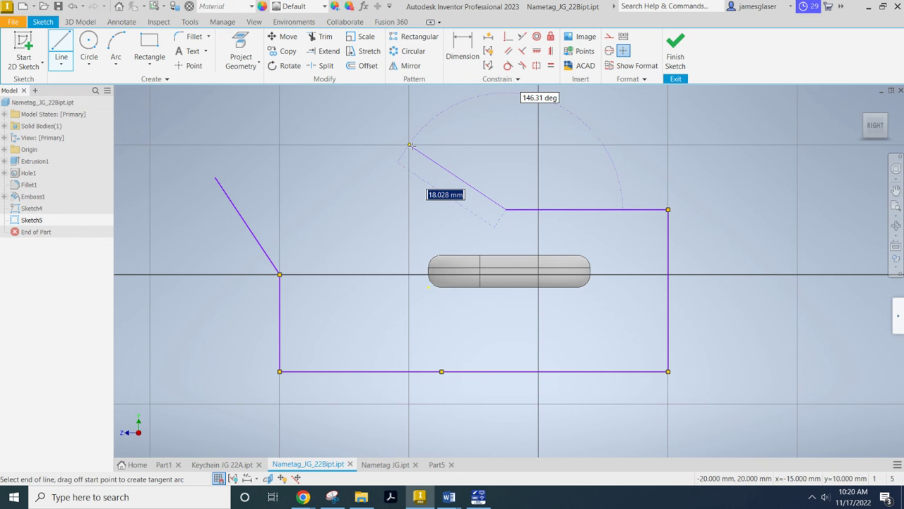
left_click(215, 177)
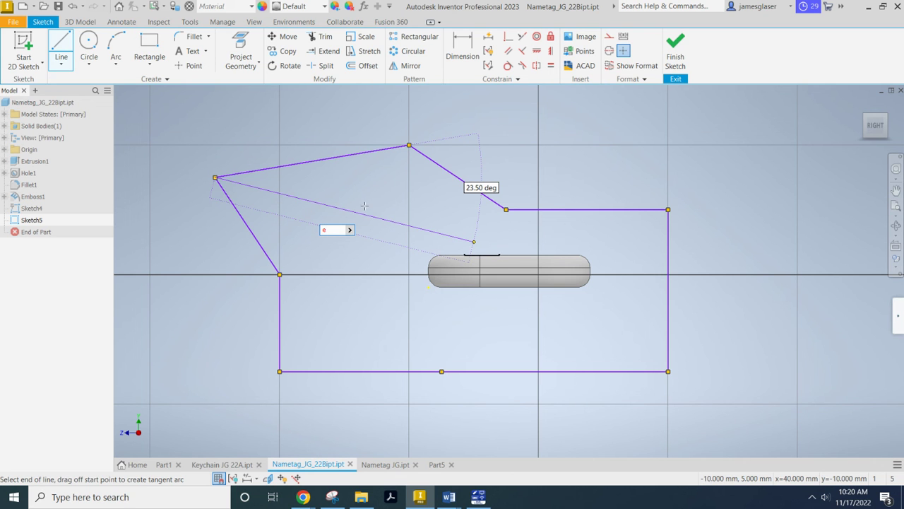
key("Escape")
key("Escape")
Step: Extrude Sketch5's closed profile 5 mm and orbit to inspect the slab preview
key("F6")
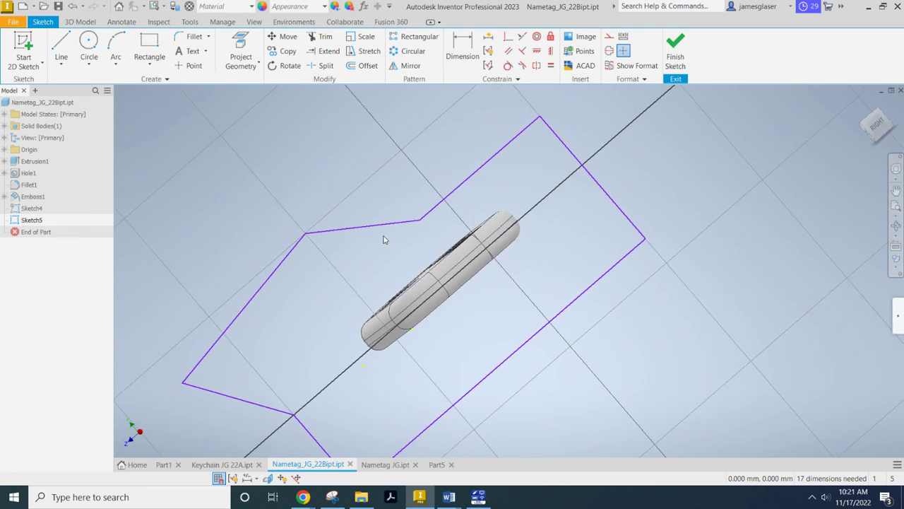
key("e")
middle_click_drag(591, 374, 671, 347, "shift")
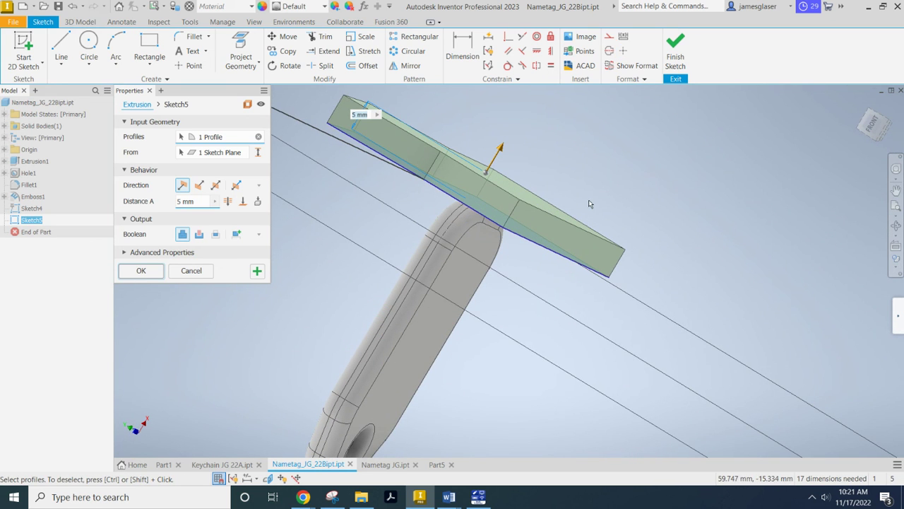